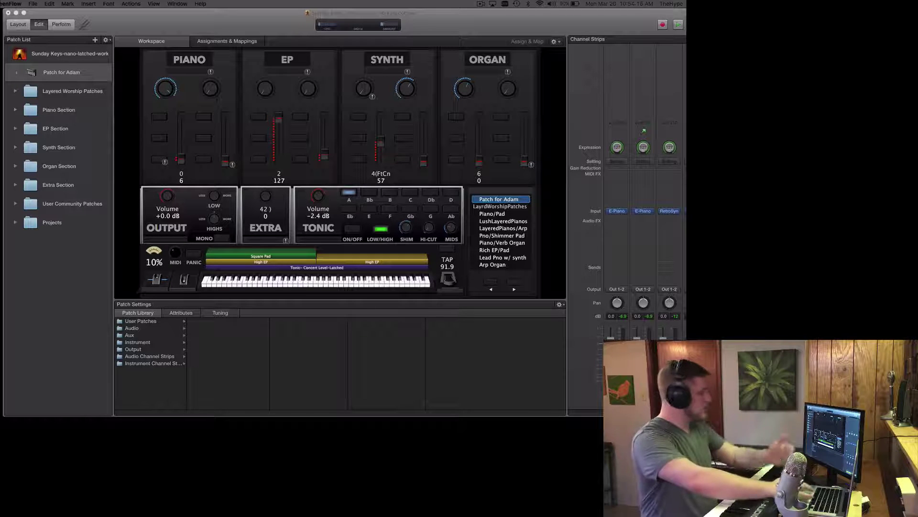
# - Add a new patch to the concert and create two new instrument channel strips in it
pyautogui.click(84, 57)
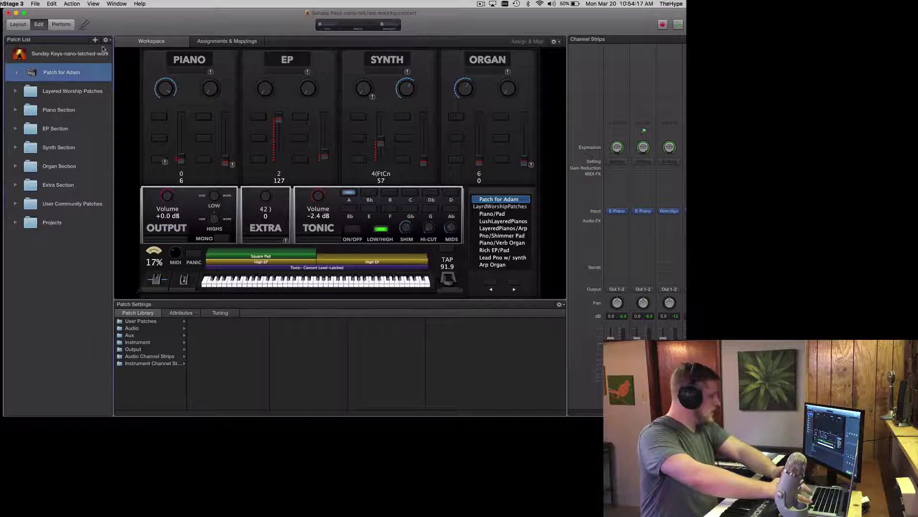
pyautogui.click(103, 51)
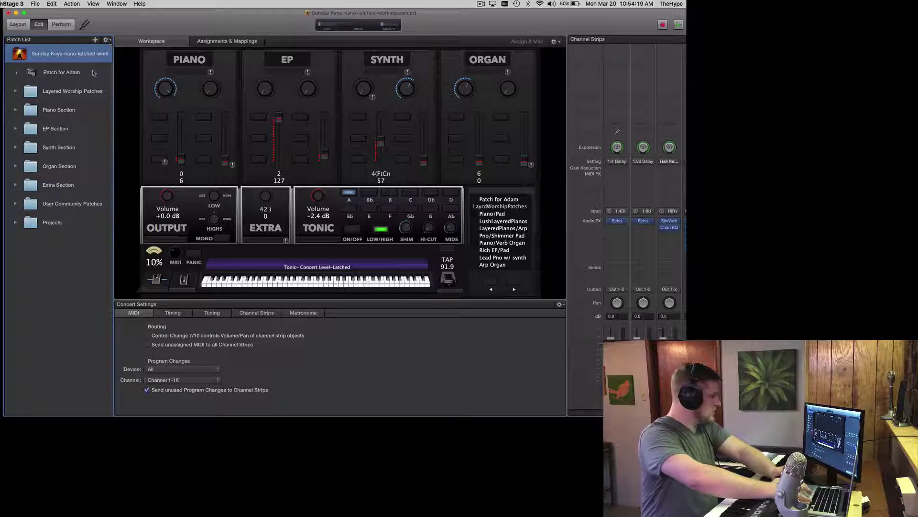
pyautogui.click(94, 73)
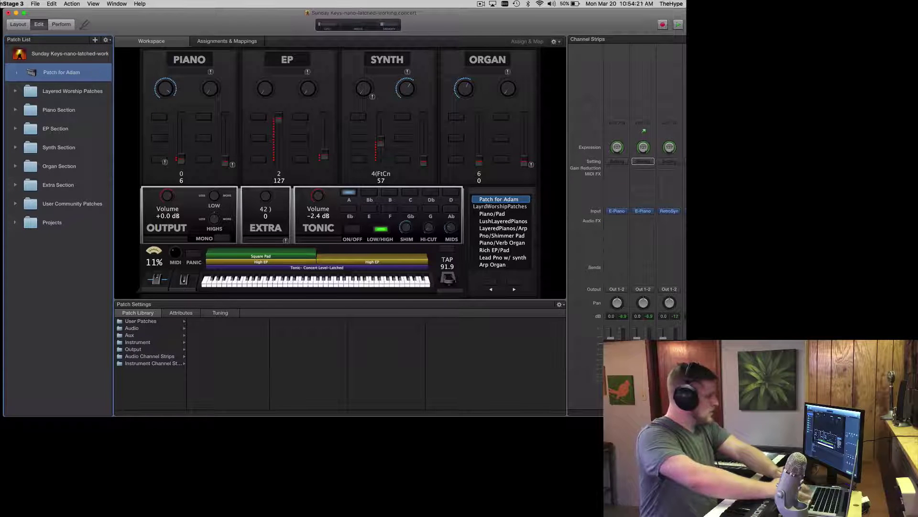
pyautogui.click(87, 57)
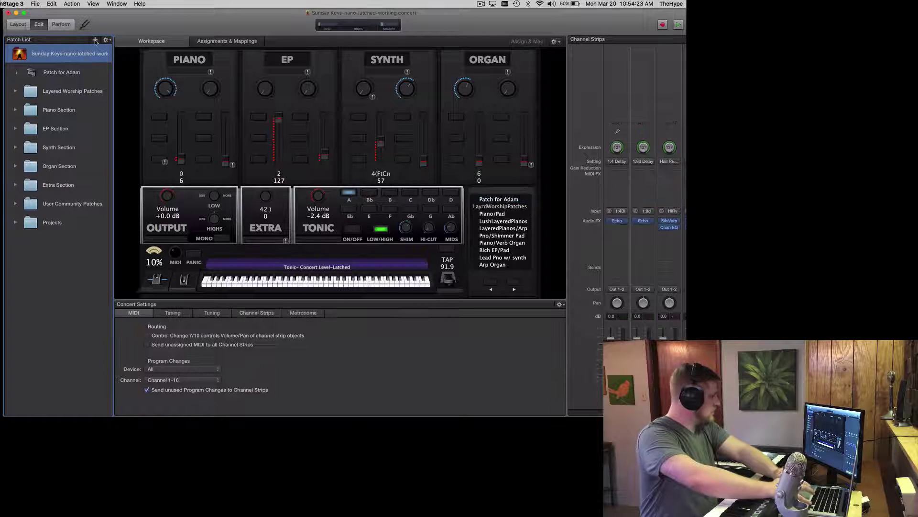
pyautogui.click(95, 40)
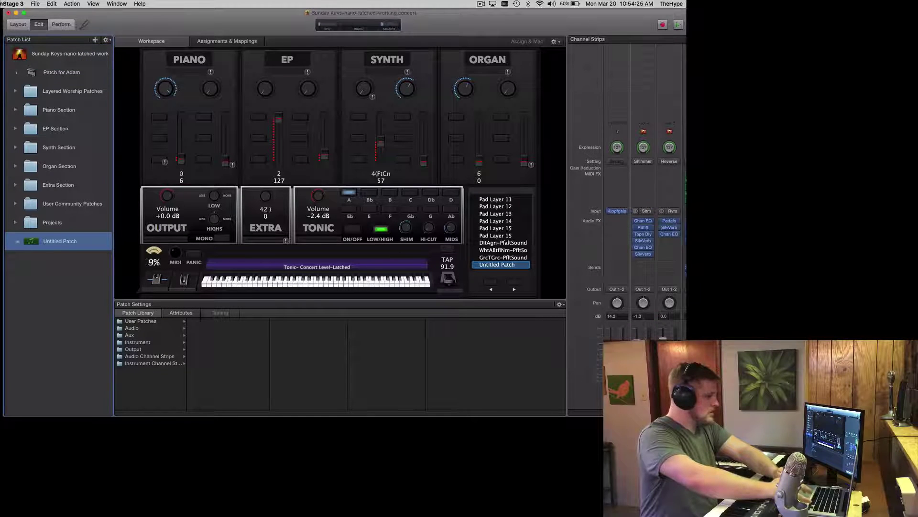
pyautogui.press('alt+super+n')
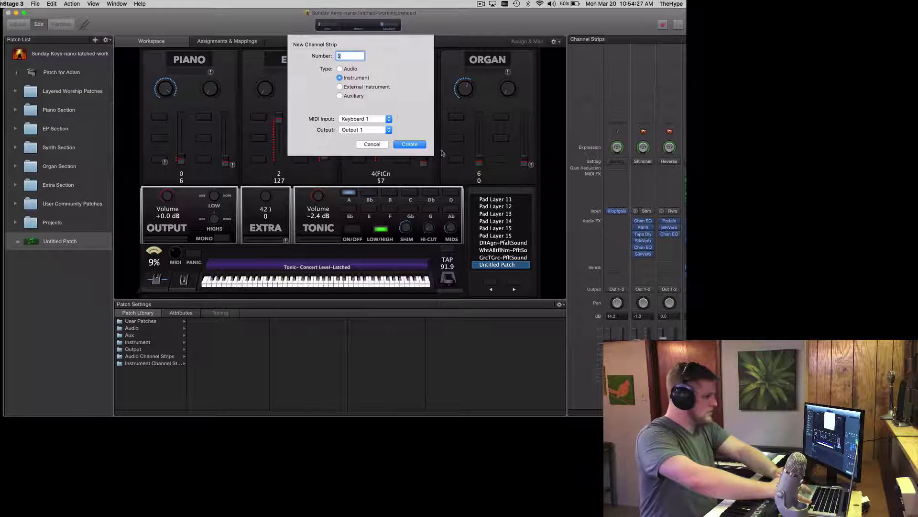
pyautogui.press('Return')
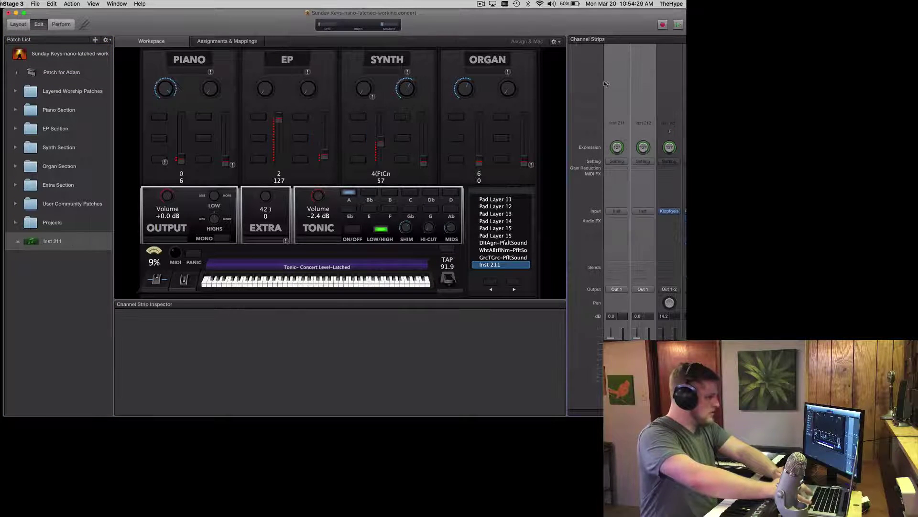
# - Set Override parent ranges to Add for both Inst 211 and Inst 212 in the Layer Editor
pyautogui.click(616, 82)
pyautogui.click(248, 311)
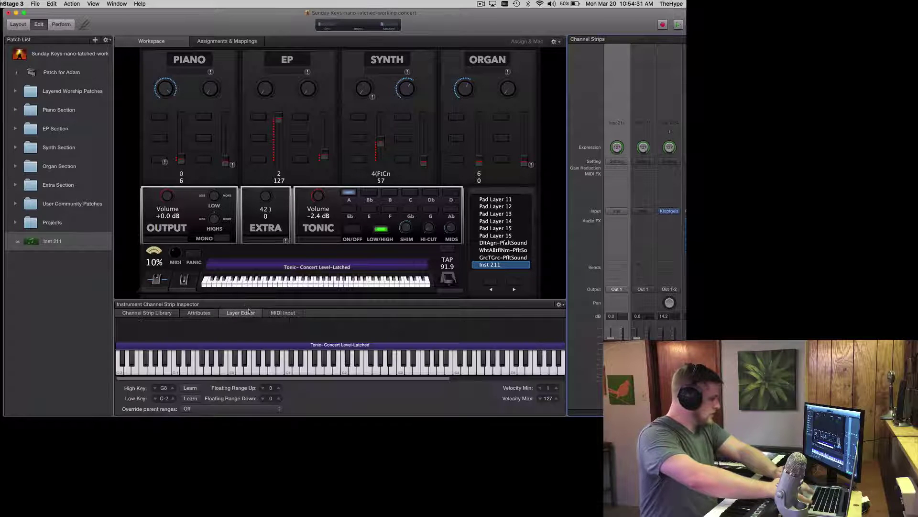
pyautogui.click(194, 409)
pyautogui.click(194, 401)
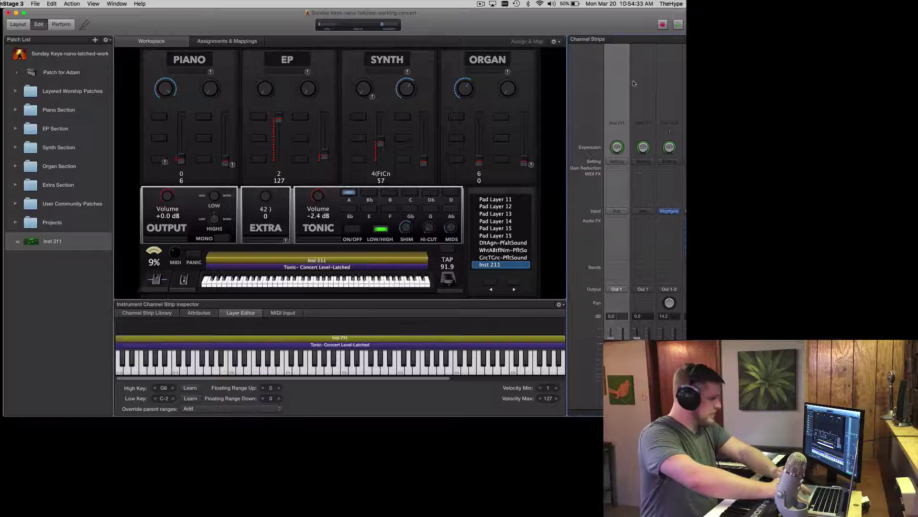
pyautogui.click(642, 84)
pyautogui.click(239, 405)
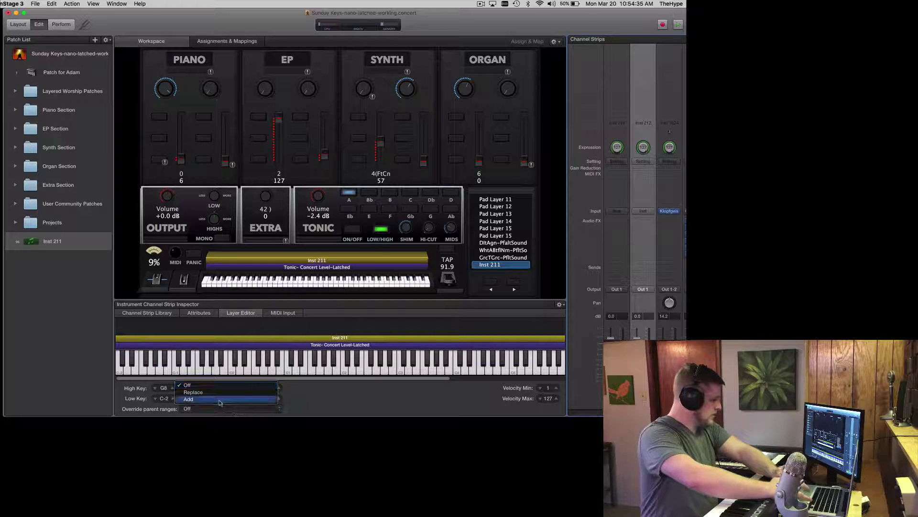
pyautogui.click(225, 400)
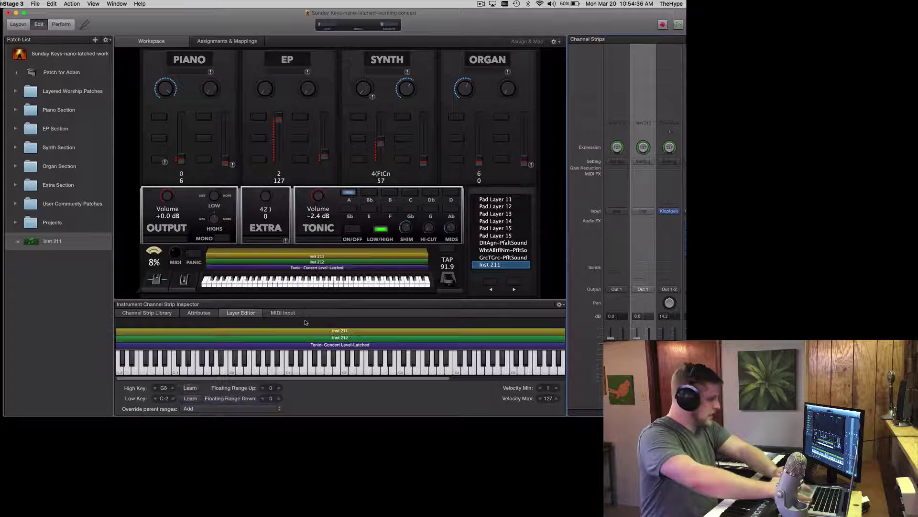
# - Learn Inst 211's high key as C3 and Inst 212's low key as D3
pyautogui.click(617, 74)
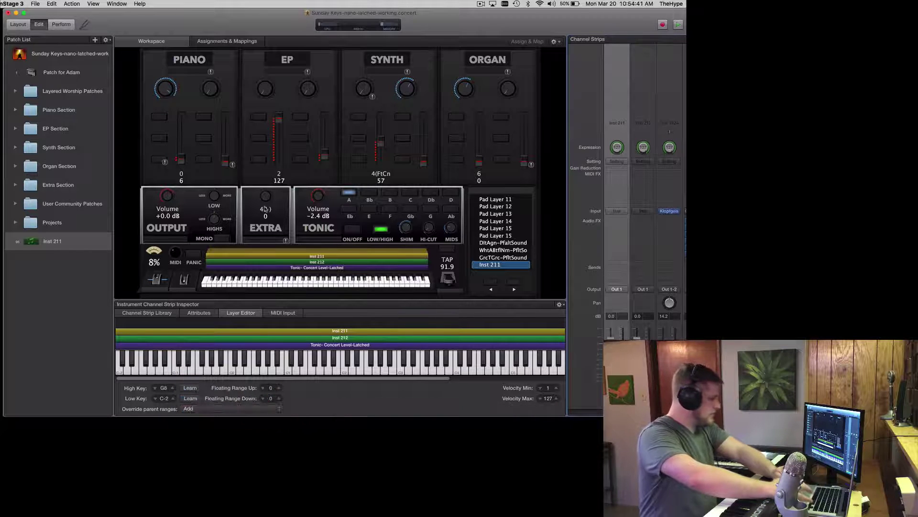
pyautogui.click(190, 388)
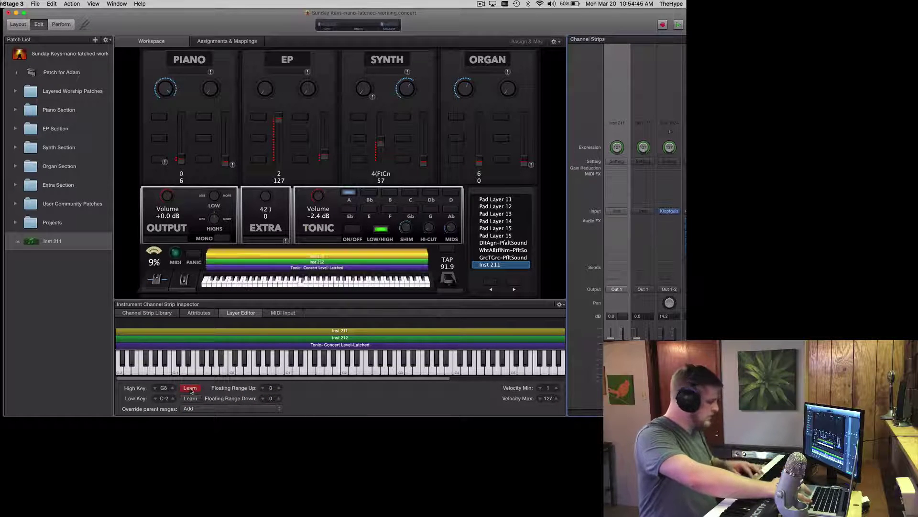
pyautogui.click(190, 389)
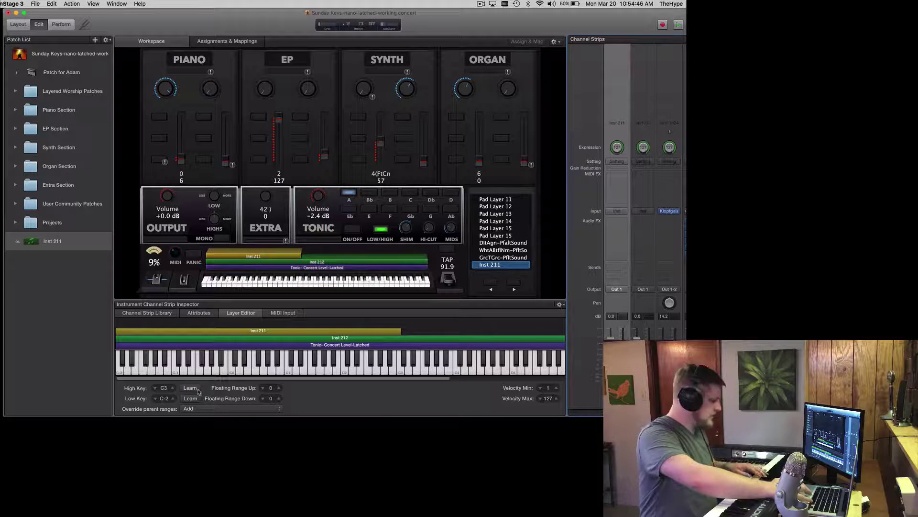
pyautogui.click(645, 99)
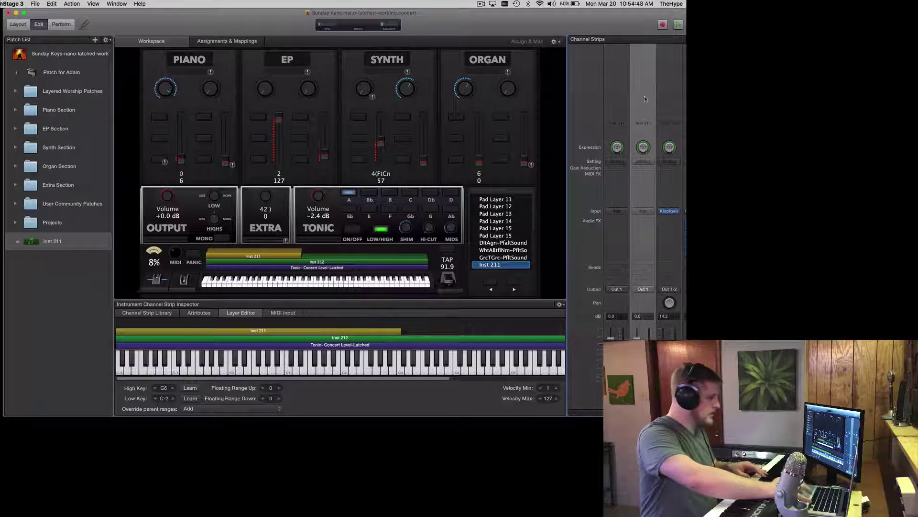
pyautogui.click(191, 399)
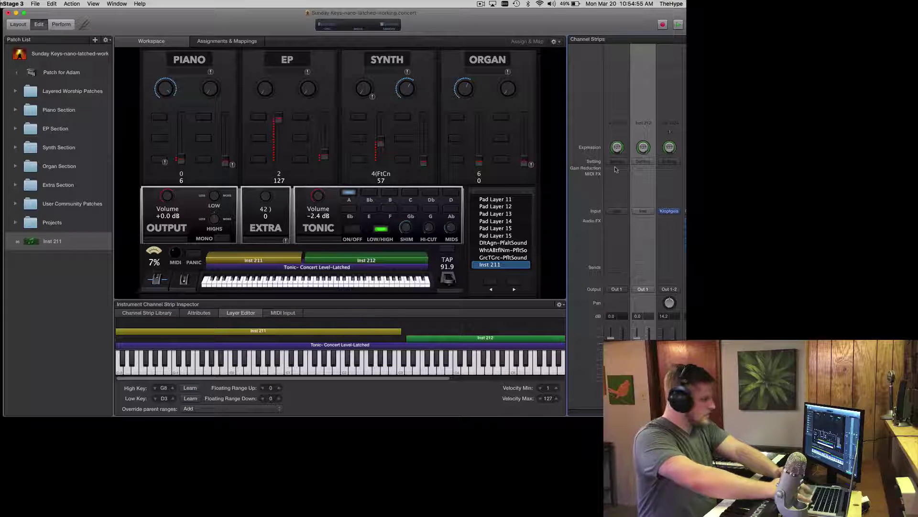
# - Load Vintage Electric Piano on Inst 212 and Retro Synth on Inst 211
pyautogui.click(644, 211)
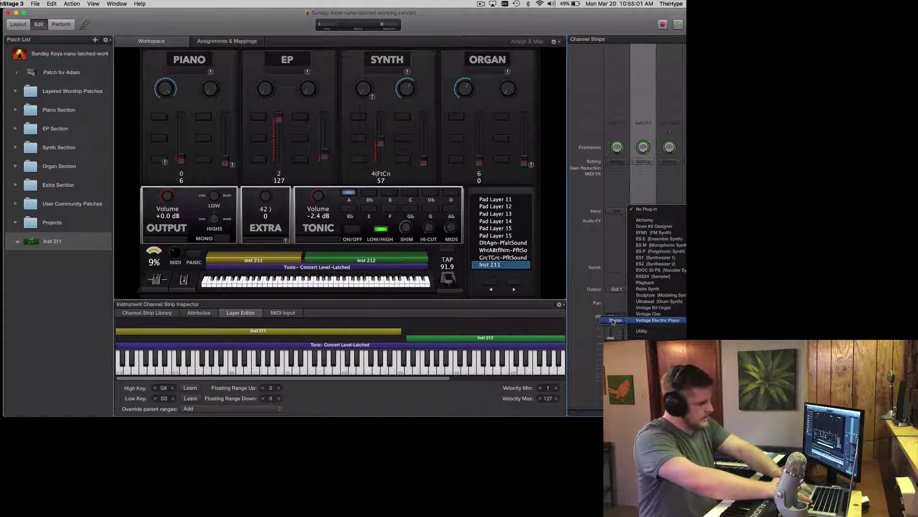
pyautogui.click(617, 325)
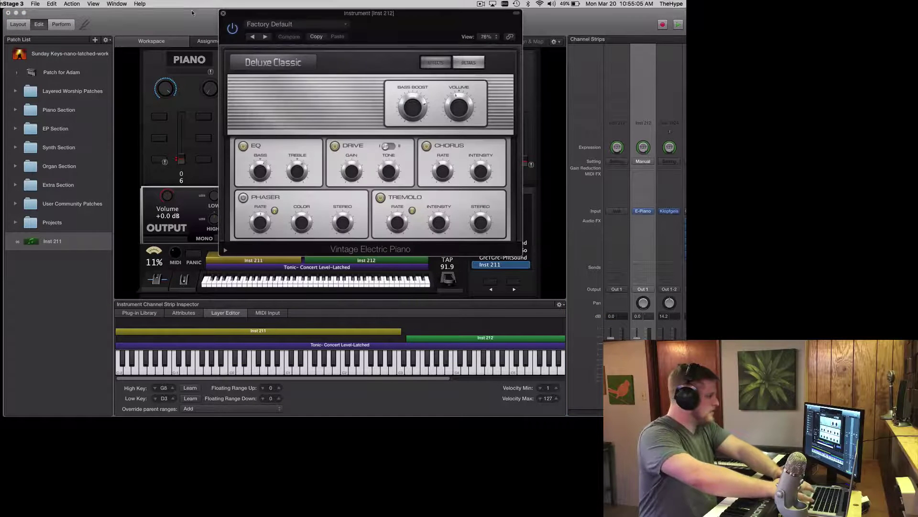
pyautogui.click(222, 13)
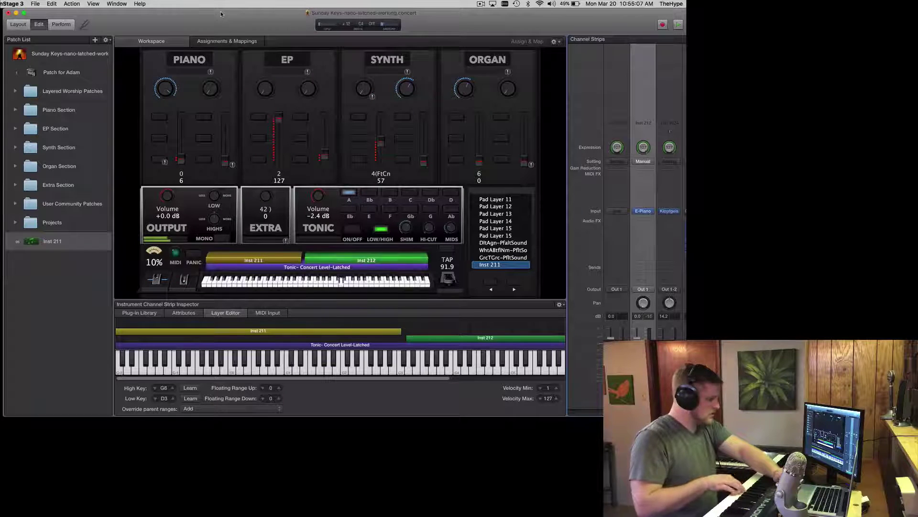
pyautogui.click(620, 211)
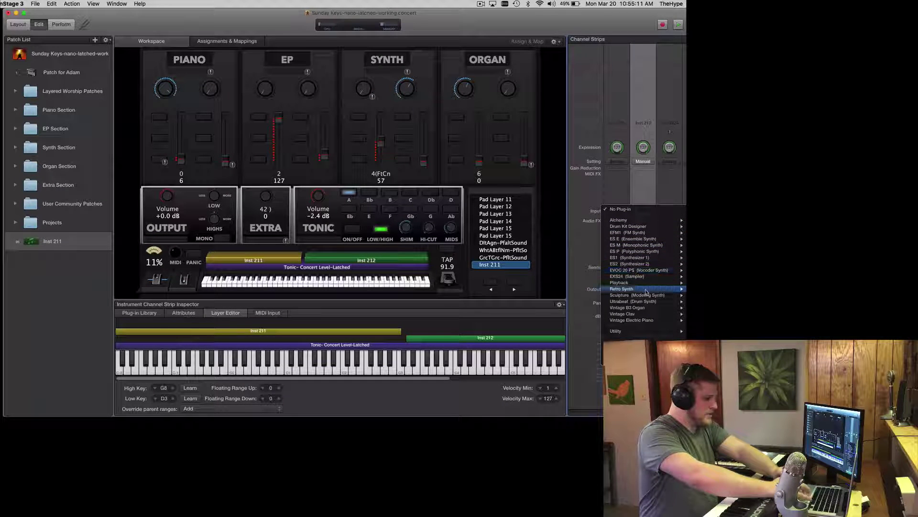
pyautogui.click(600, 290)
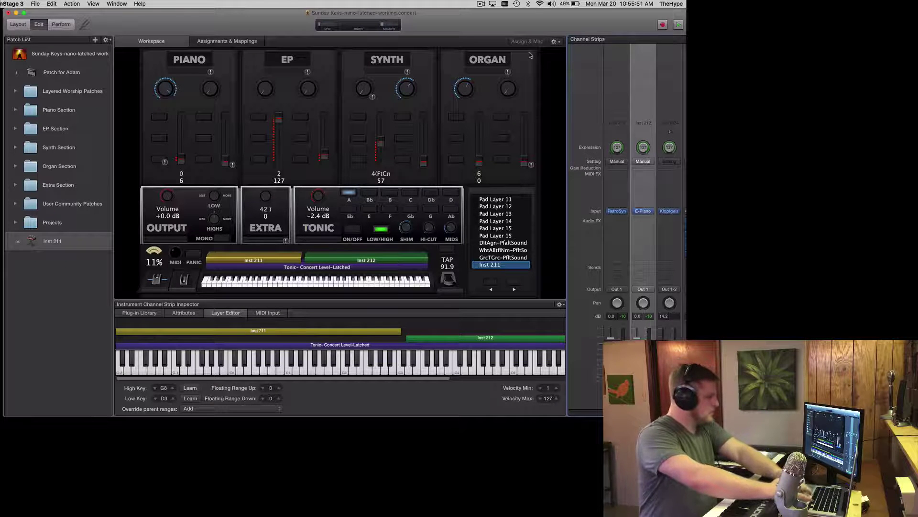
# - Select the Inst 212 electric piano strip and paste it as an alias from the Edit menu
pyautogui.click(620, 84)
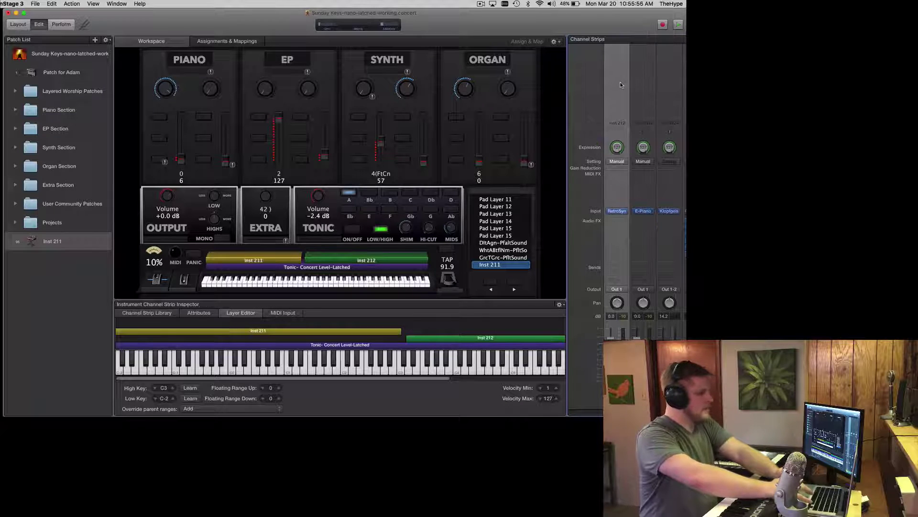
pyautogui.click(644, 79)
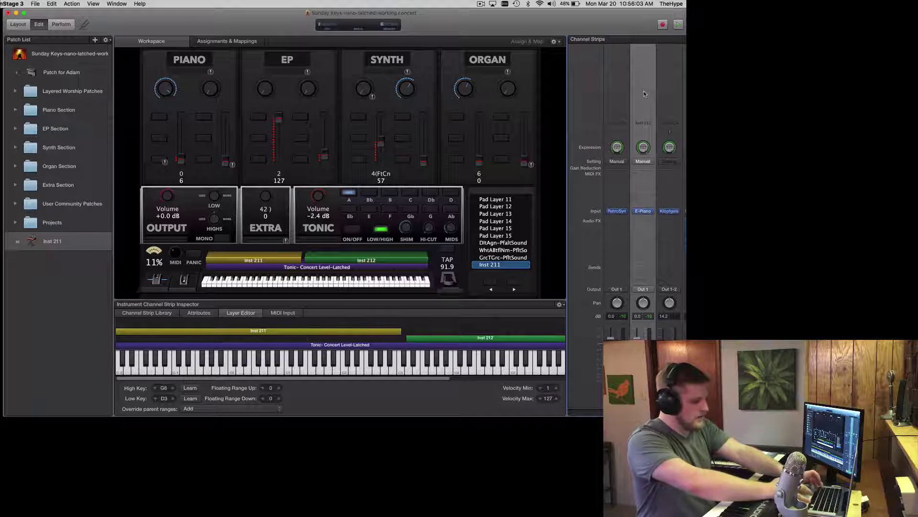
pyautogui.click(52, 3)
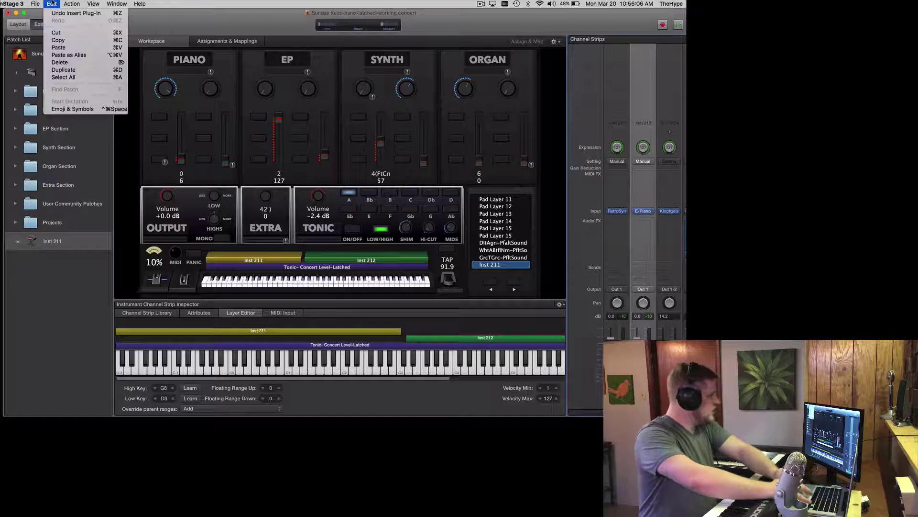
pyautogui.click(90, 56)
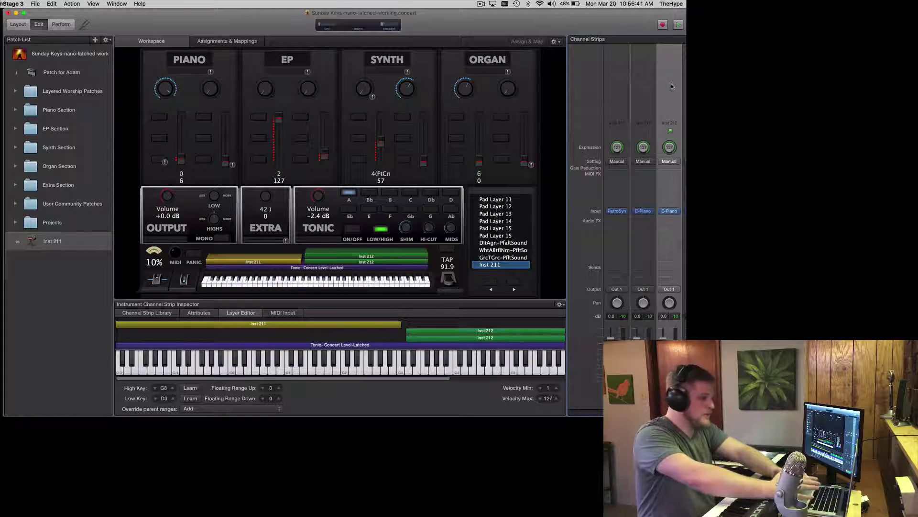
pyautogui.click(672, 223)
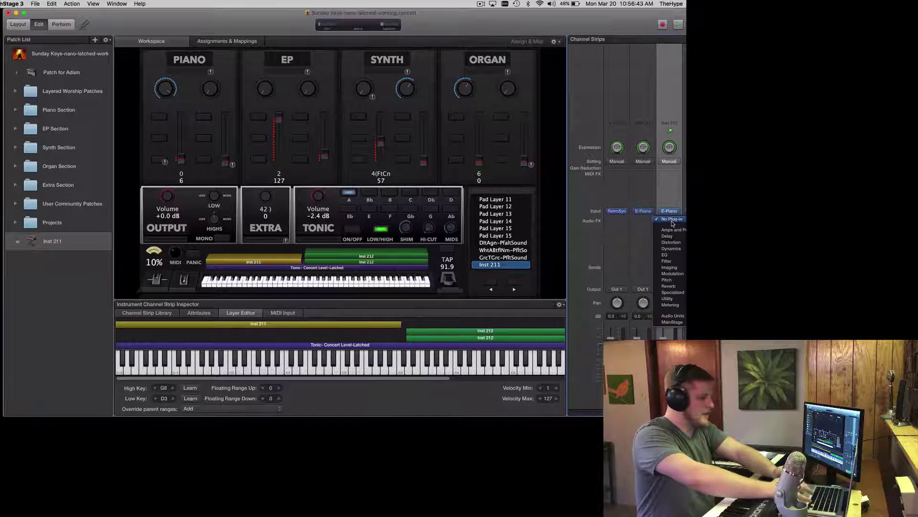
pyautogui.moveTo(683, 256)
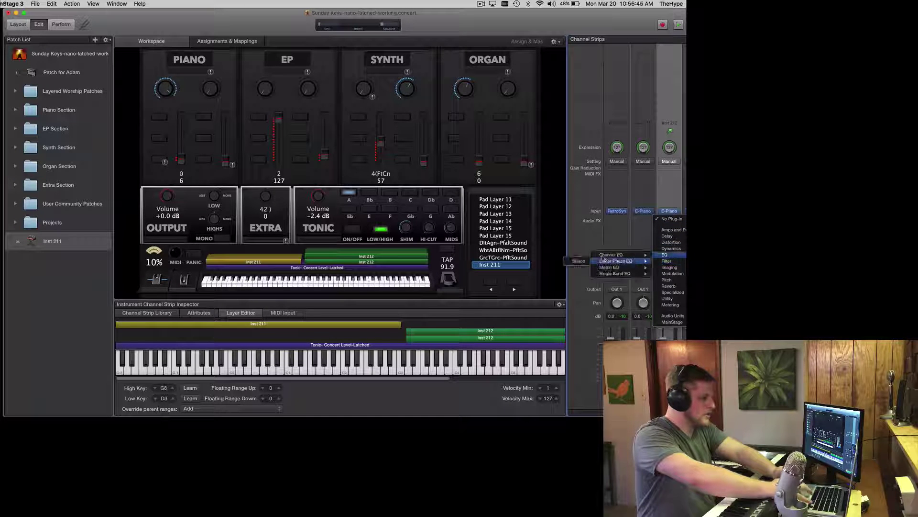
pyautogui.click(611, 255)
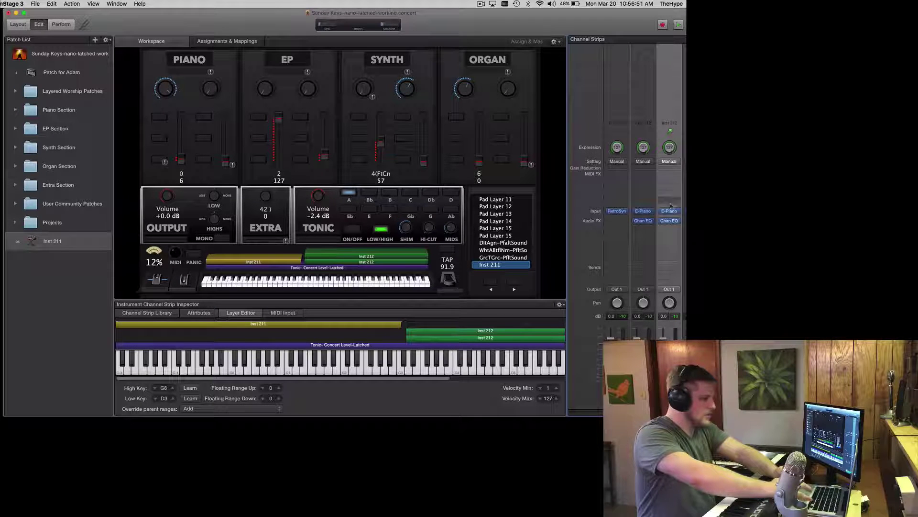
pyautogui.click(678, 223)
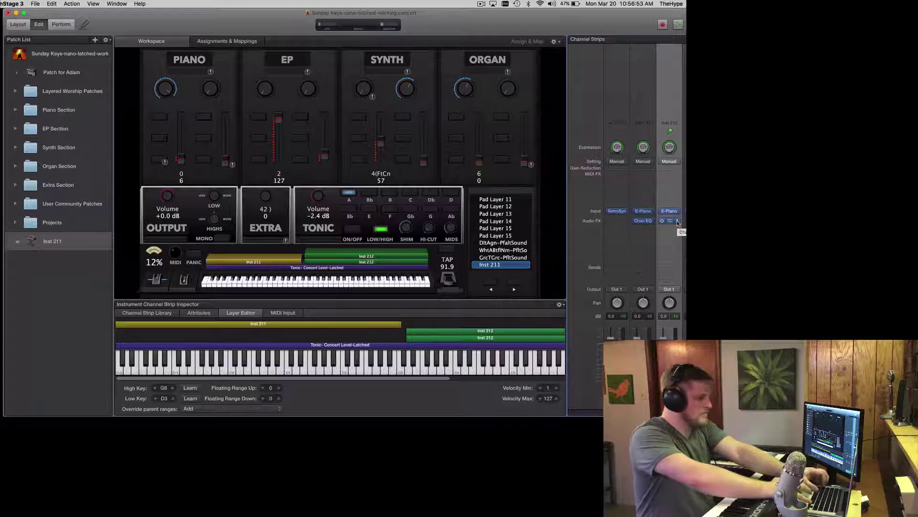
# - Learn the Inst 212 layer's key range: high key C3, low key A-1
pyautogui.click(635, 83)
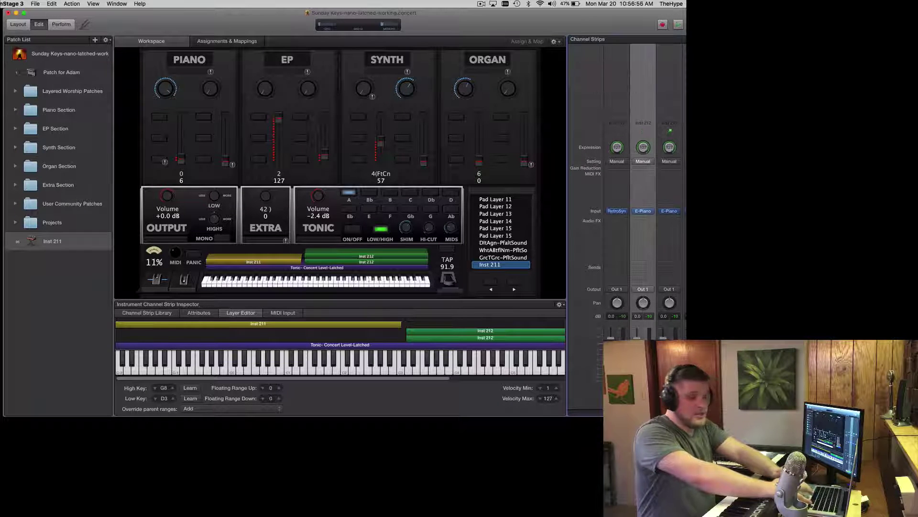
pyautogui.click(674, 73)
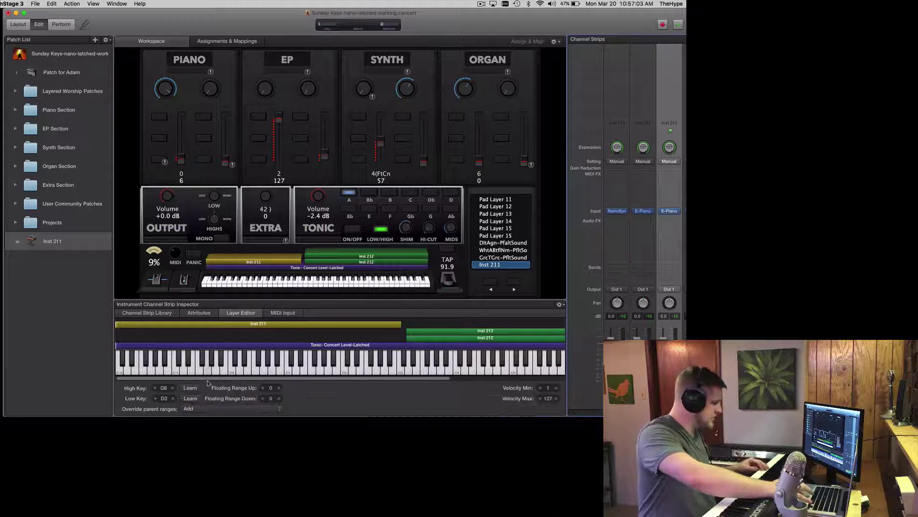
pyautogui.click(191, 388)
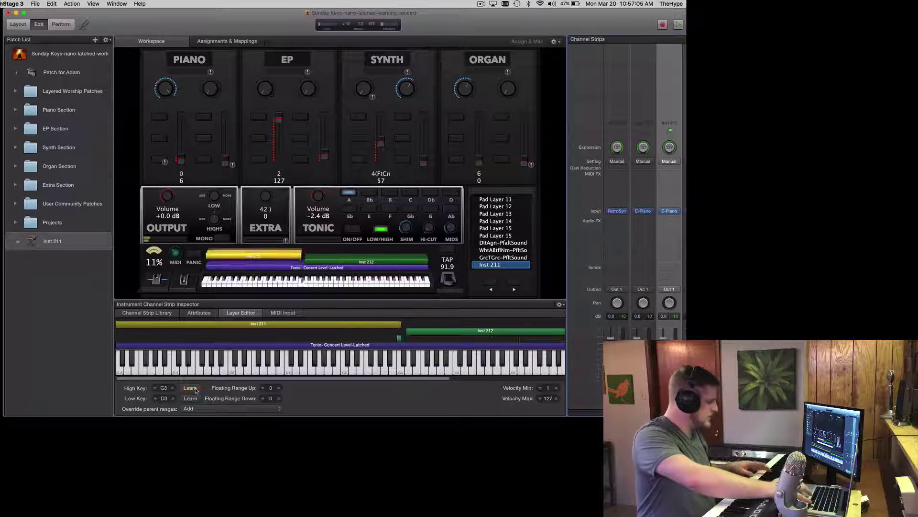
pyautogui.click(190, 398)
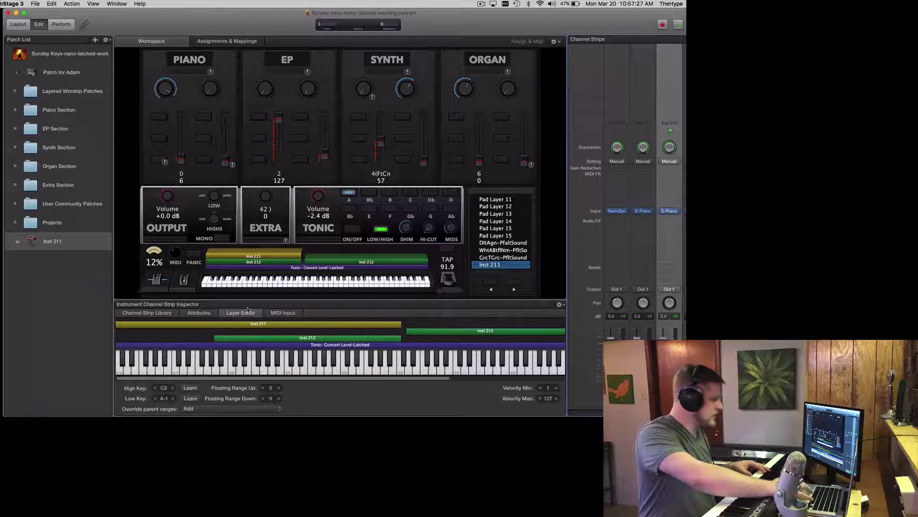
# - Open the Velocity Input scaling editor from the strip's MIDI Input settings
pyautogui.click(285, 313)
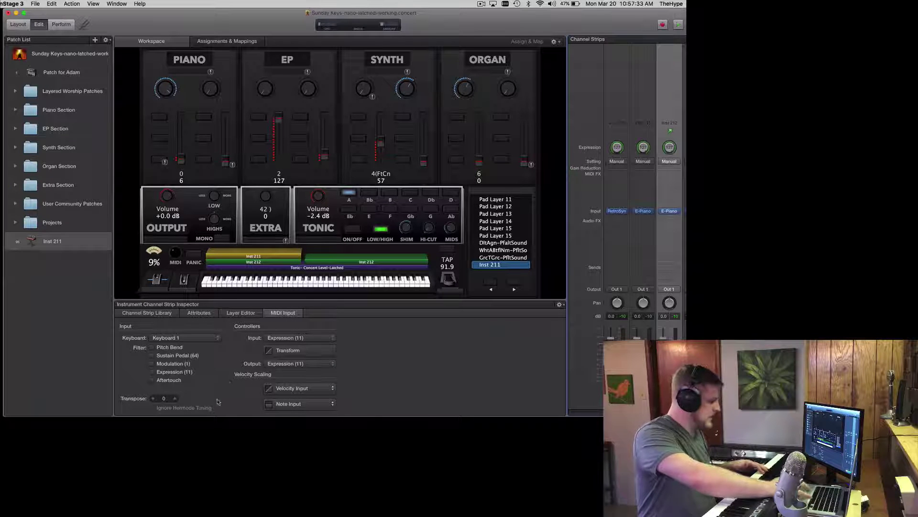
pyautogui.click(307, 389)
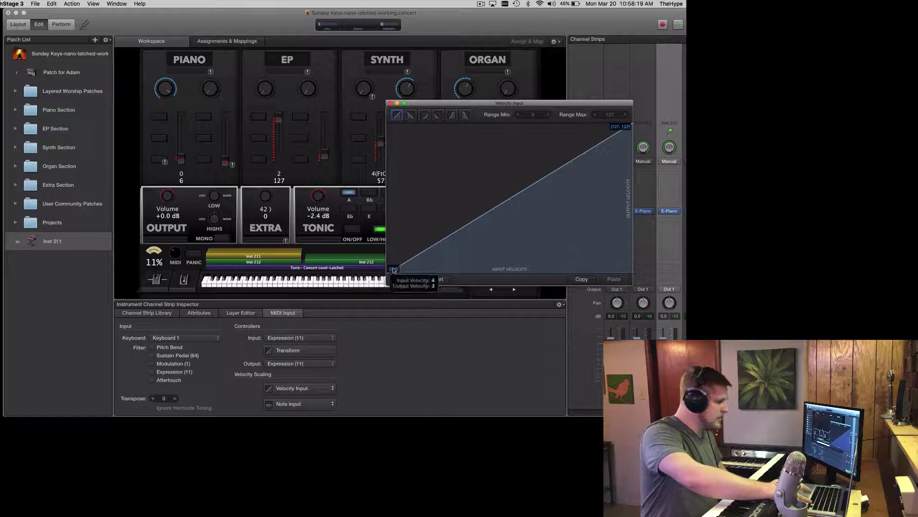
# - Drag the velocity curve's start point to input 64 so softer notes are silent
pyautogui.moveTo(393, 276); pyautogui.dragTo(512, 304)
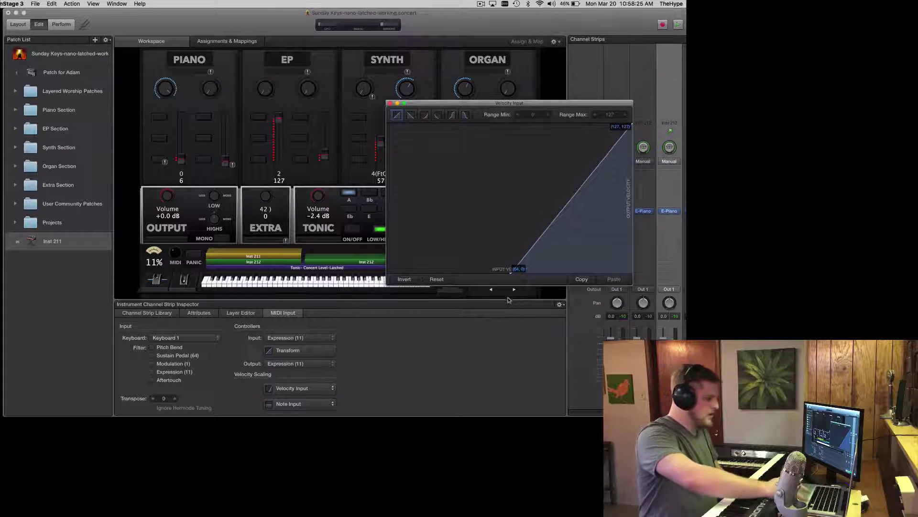
pyautogui.moveTo(511, 274)
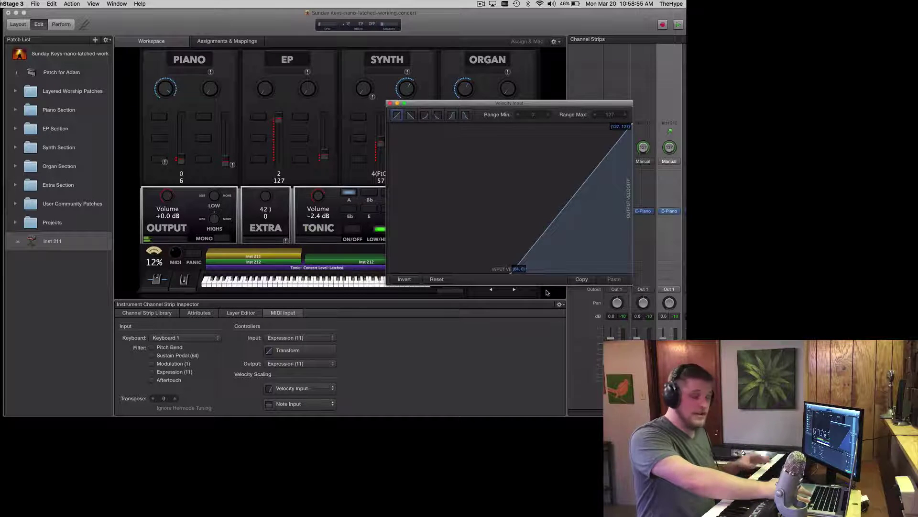
pyautogui.moveTo(500, 268)
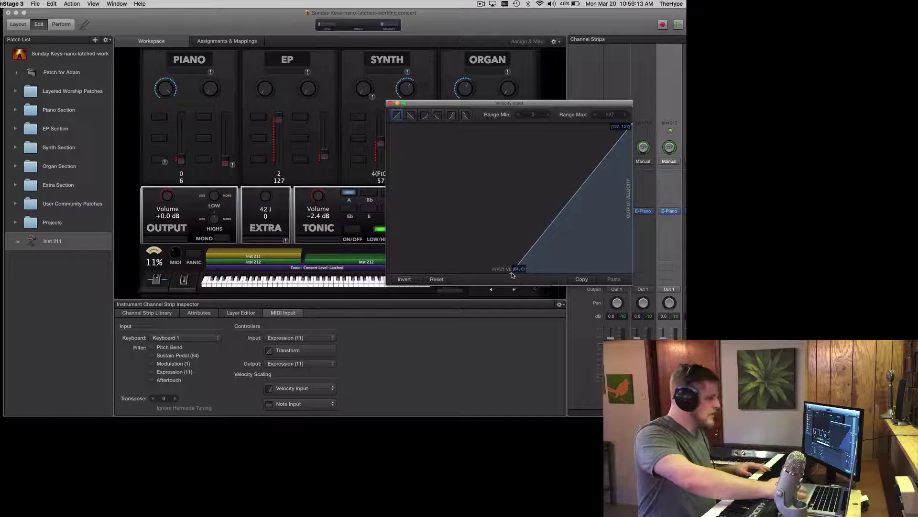
# - Try different curve starting velocities: 86, then about 47, then 38
pyautogui.moveTo(512, 275); pyautogui.dragTo(574, 280)
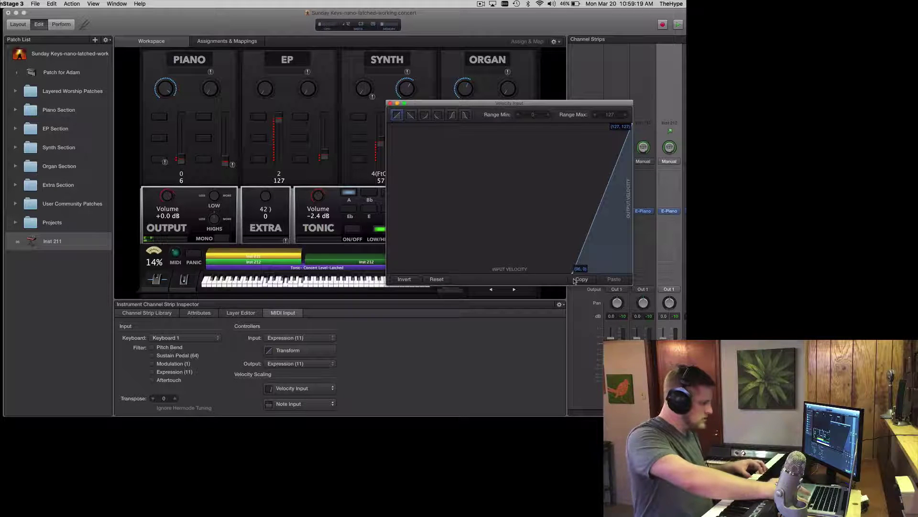
pyautogui.moveTo(575, 281); pyautogui.dragTo(463, 302)
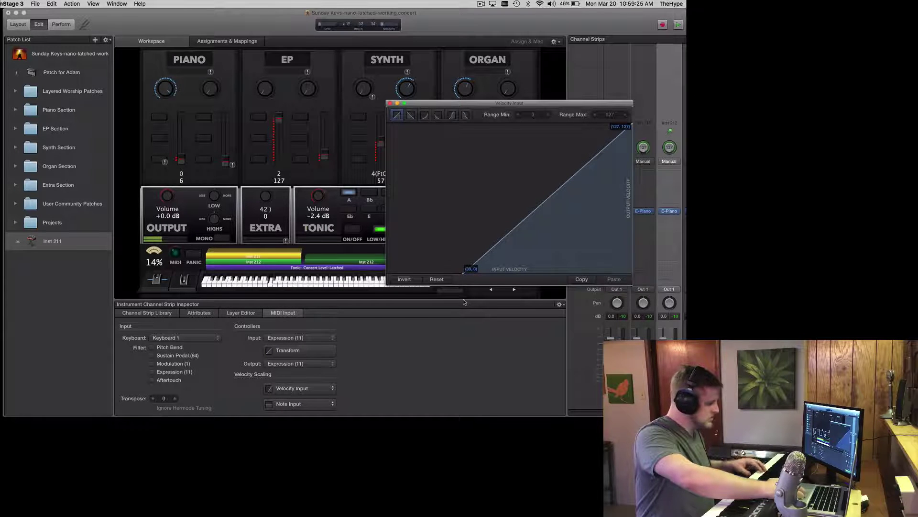
pyautogui.moveTo(463, 301); pyautogui.dragTo(462, 297)
# - Switch to an exponential curve starting at input 72 and bend it from concave to convex
pyautogui.click(423, 117)
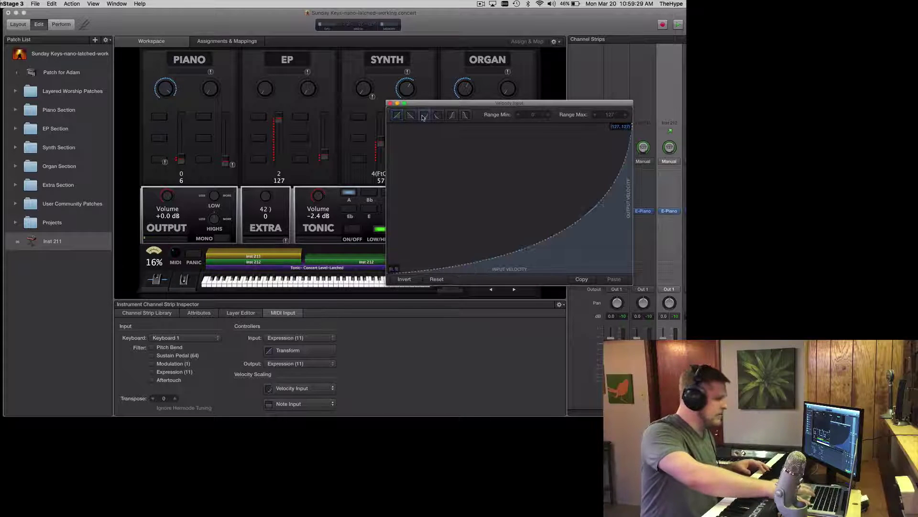
pyautogui.moveTo(389, 272); pyautogui.dragTo(532, 271)
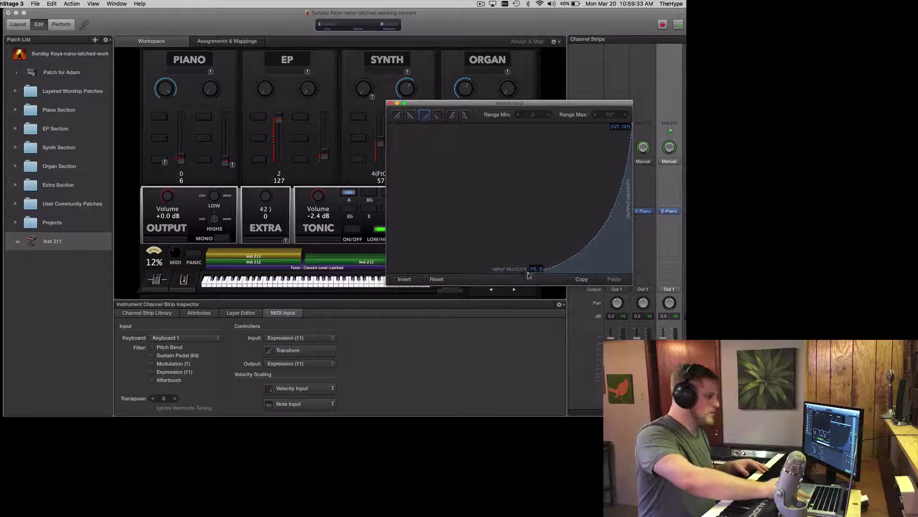
pyautogui.moveTo(624, 185)
pyautogui.moveTo(625, 185); pyautogui.dragTo(599, 189)
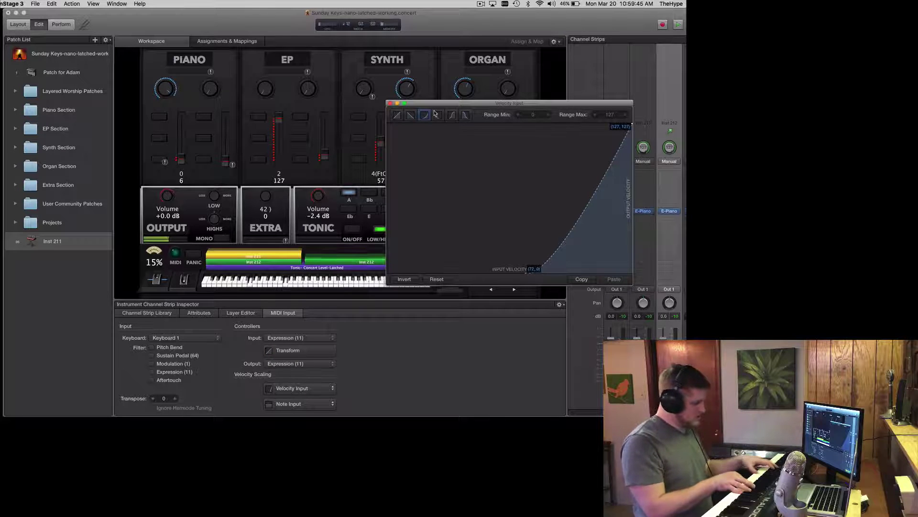
# - Close the velocity editor and check the controller Output choices, leaving Modulation (1) unchanged
pyautogui.click(390, 103)
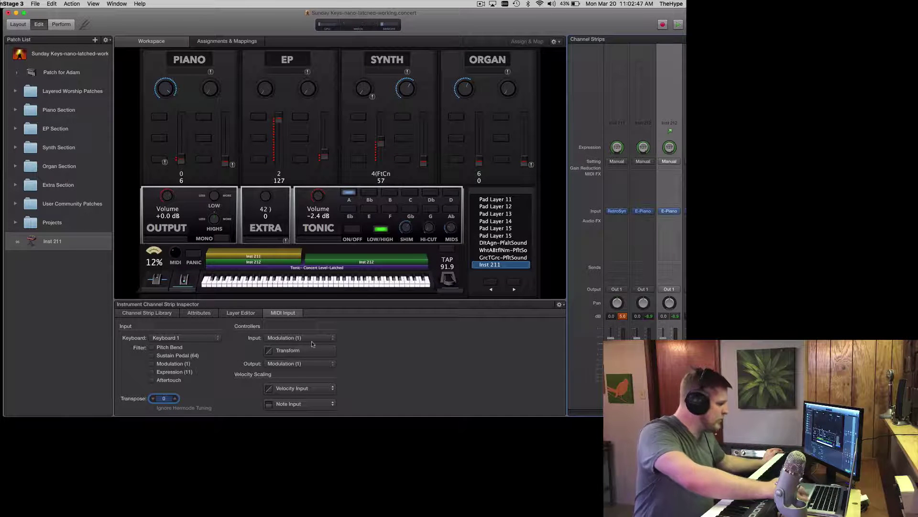
pyautogui.click(305, 363)
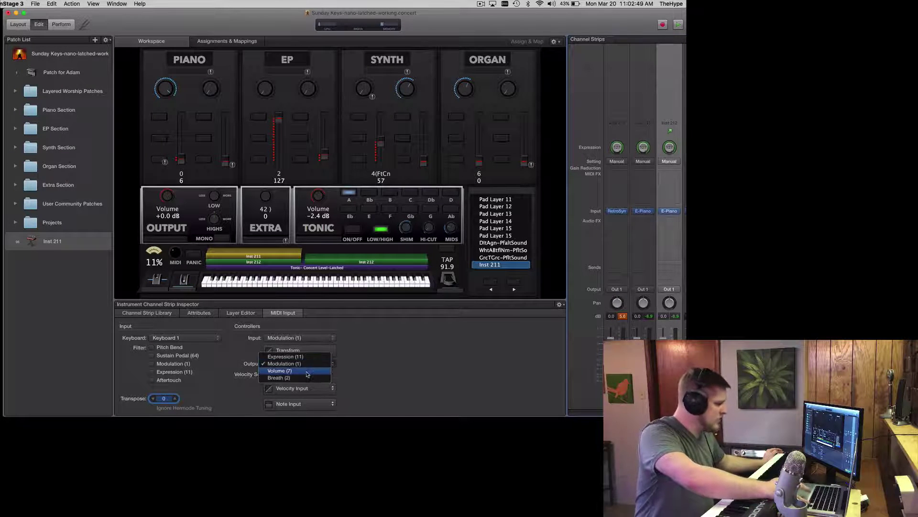
pyautogui.click(424, 342)
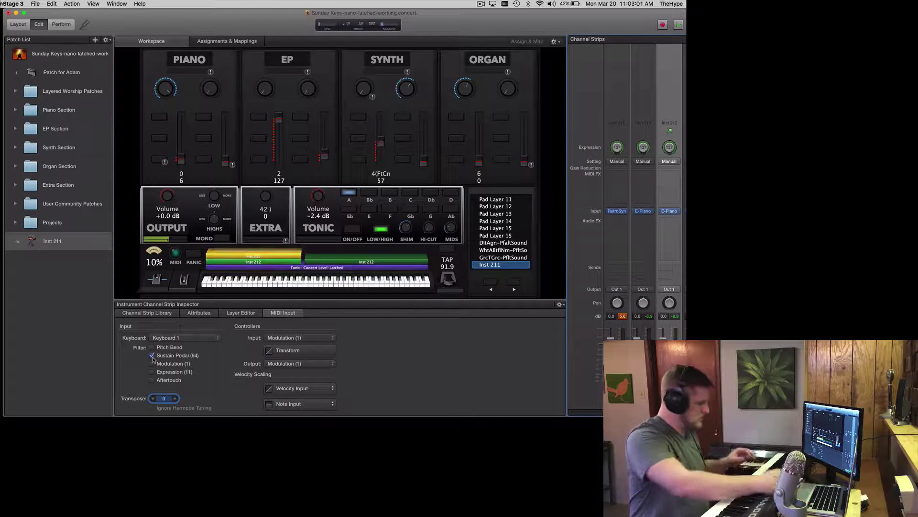
# - Turn off the Sustain Pedal (64) filter and set MIDI input transpose to 24 after trying -24
pyautogui.click(152, 355)
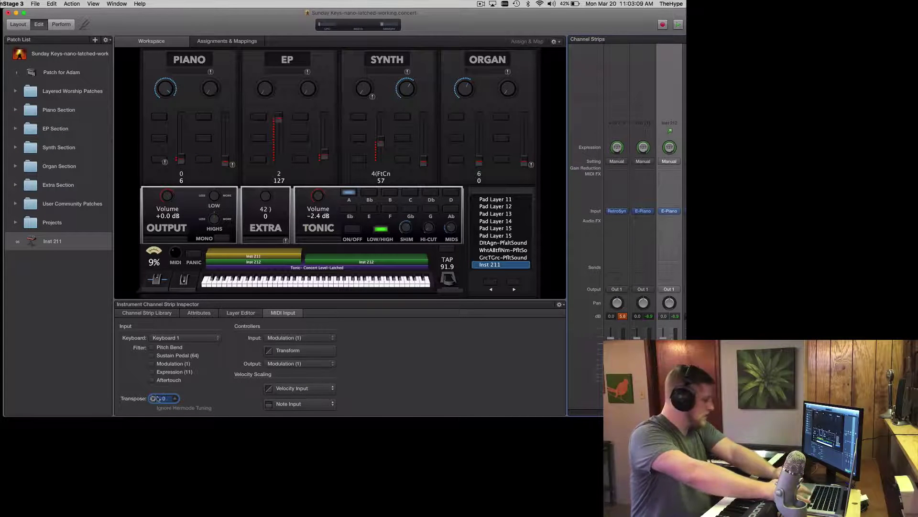
pyautogui.write('-24')
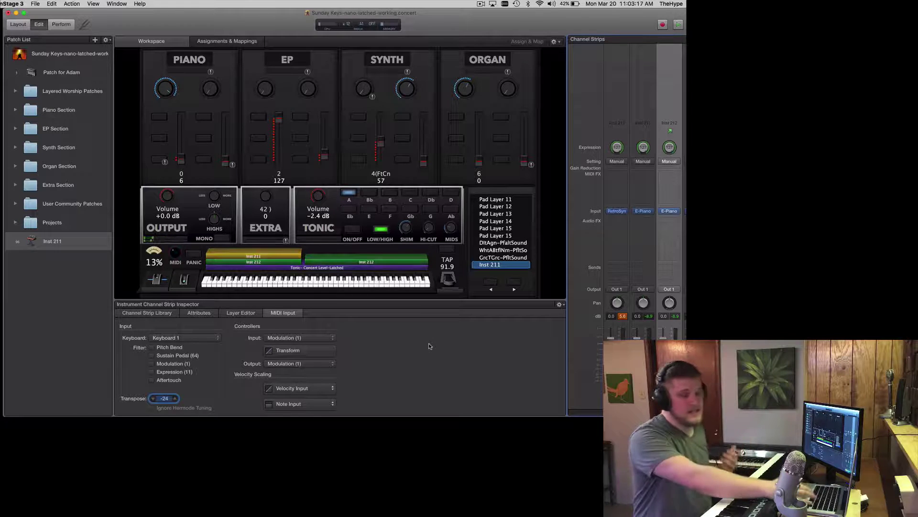
pyautogui.write('24')
pyautogui.press('Return')
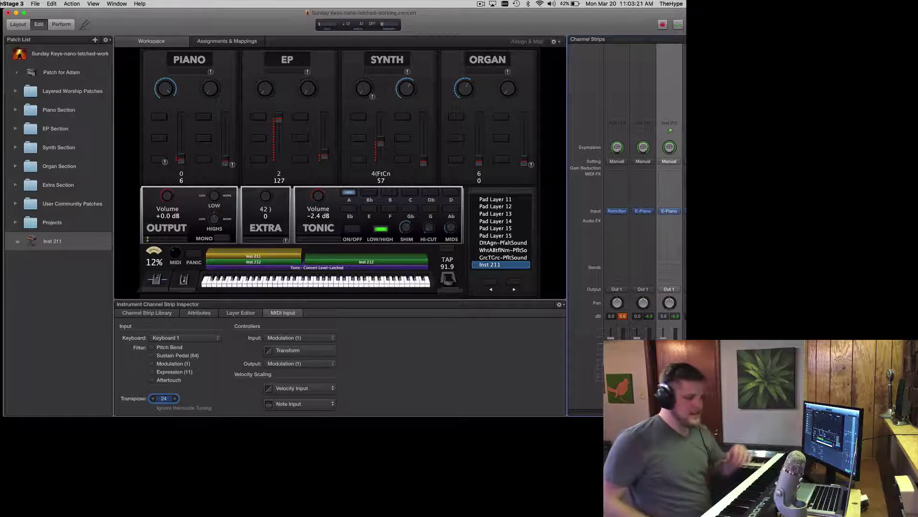